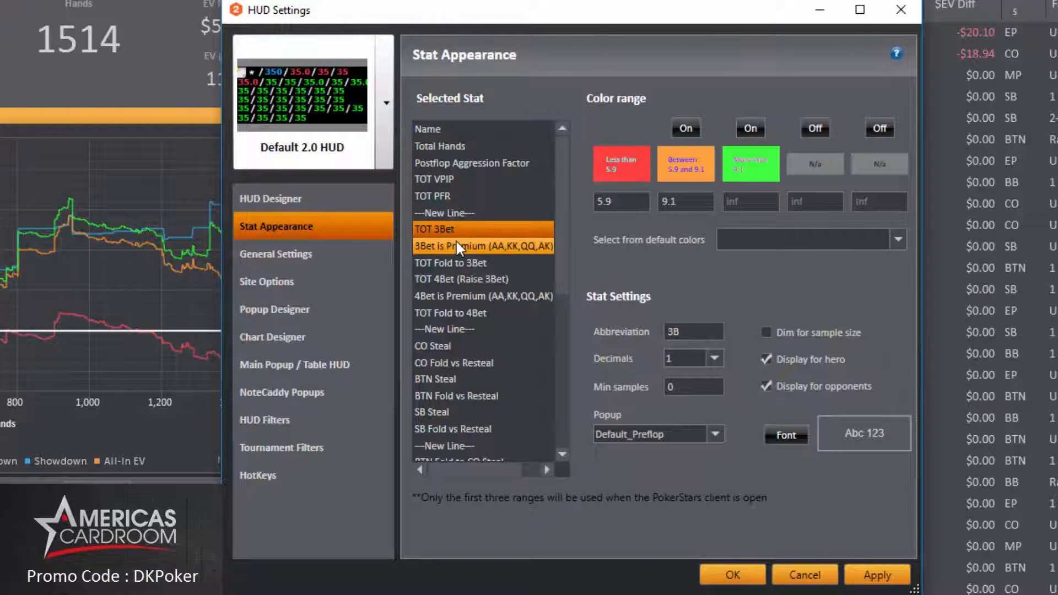
Set the upper color threshold of the 3Bet is Premium stat to 80.
{"action": "left_click", "coordinate": [457, 244]}
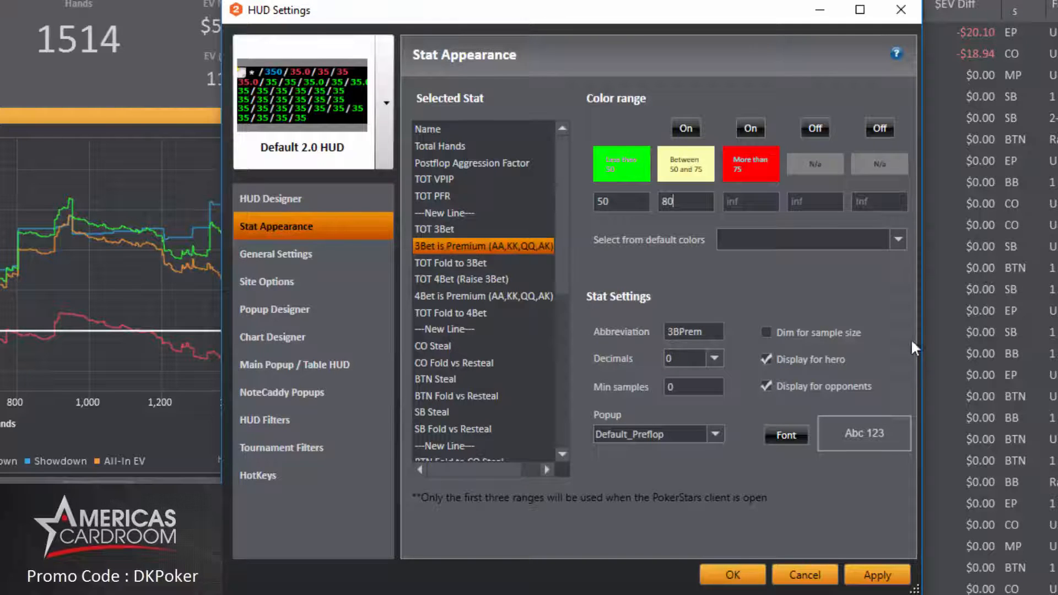
{"action": "left_click", "coordinate": [628, 176]}
{"action": "left_click", "coordinate": [505, 259]}
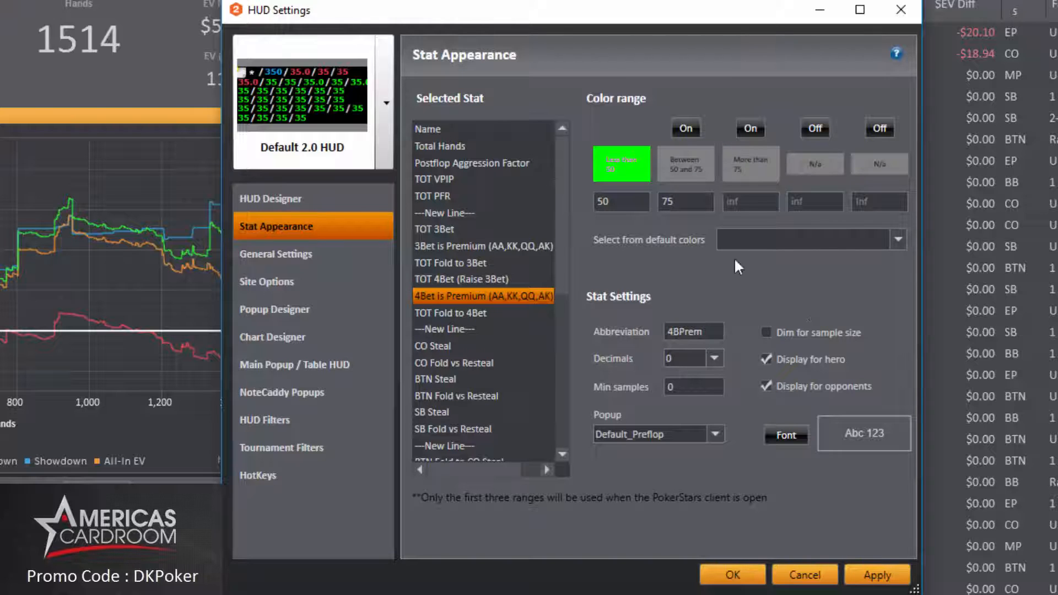
Give the TOT Fold to 4Bet stat green, yellow and red color ranges with thresholds at 40 and 60.
{"action": "key", "text": "shift+Tab"}
{"action": "left_click", "coordinate": [485, 313]}
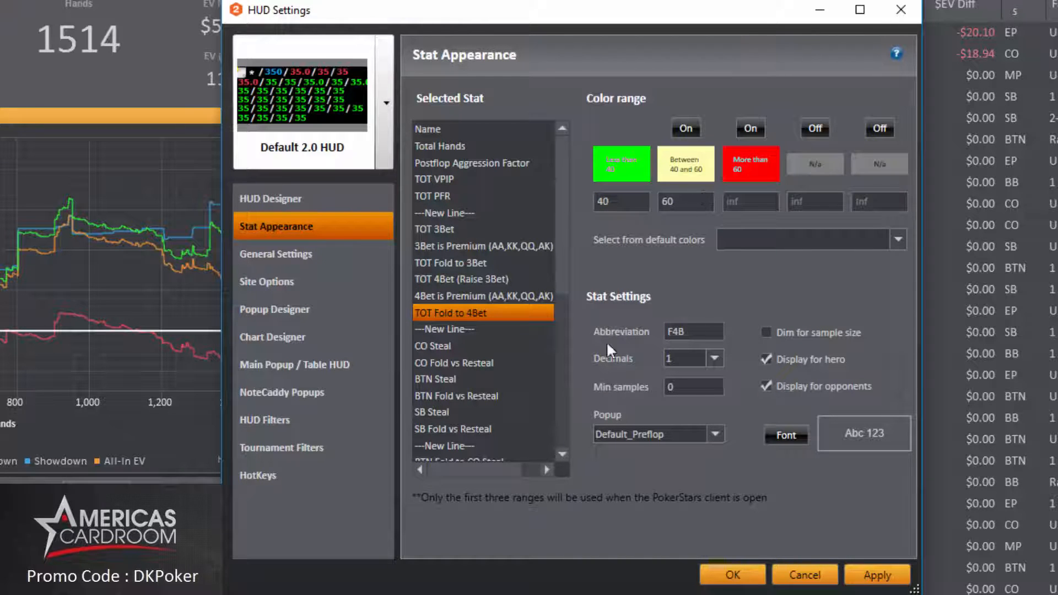
Apply the red, white and dark green default color set to CO Steal and set its lower threshold to 20.
{"action": "left_click", "coordinate": [484, 345]}
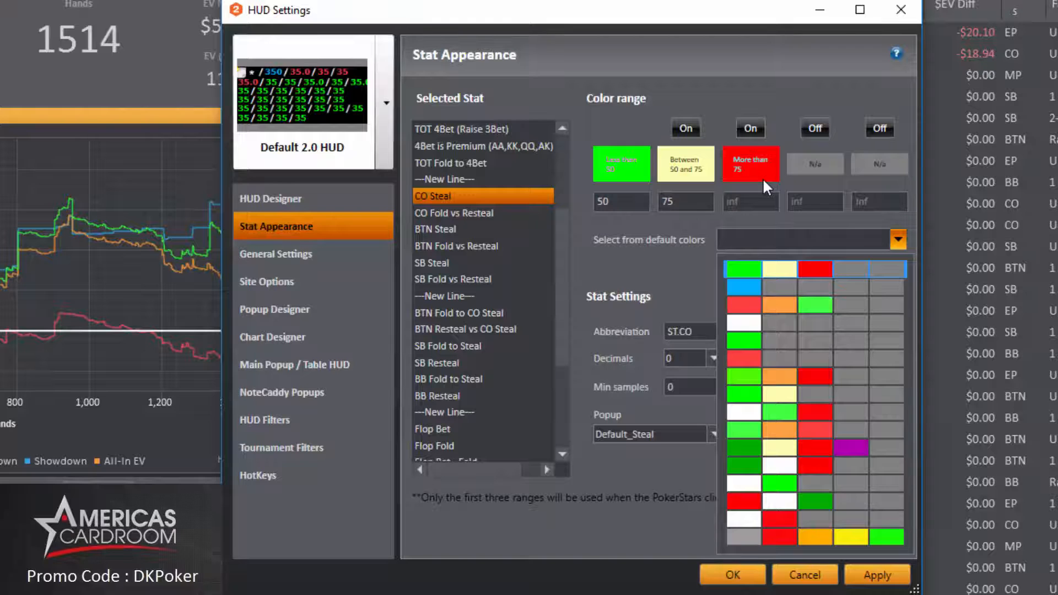
{"action": "left_click", "coordinate": [792, 307]}
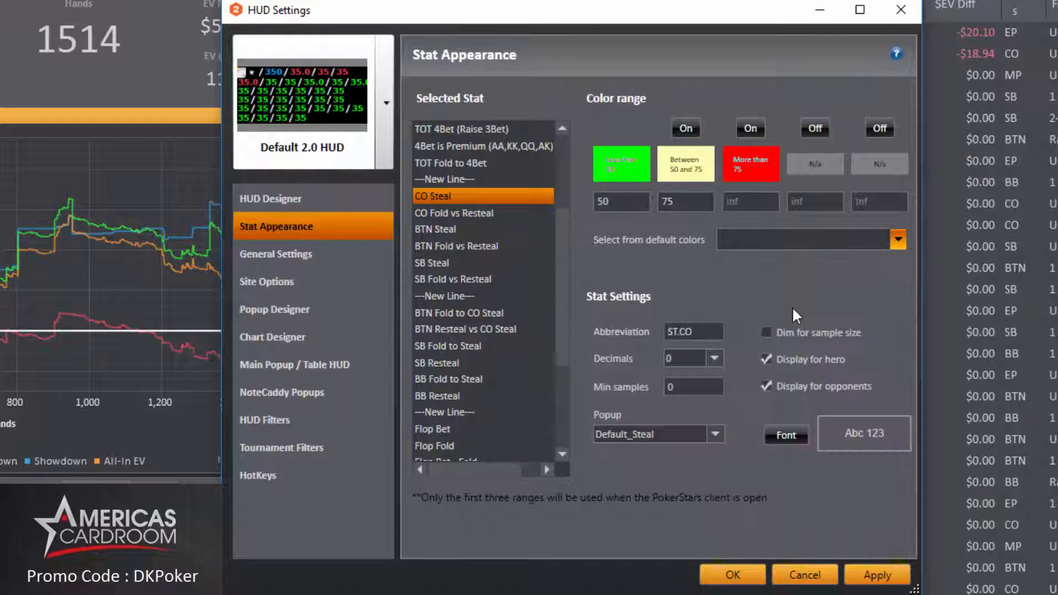
{"action": "left_click", "coordinate": [830, 238]}
{"action": "left_click", "coordinate": [816, 503]}
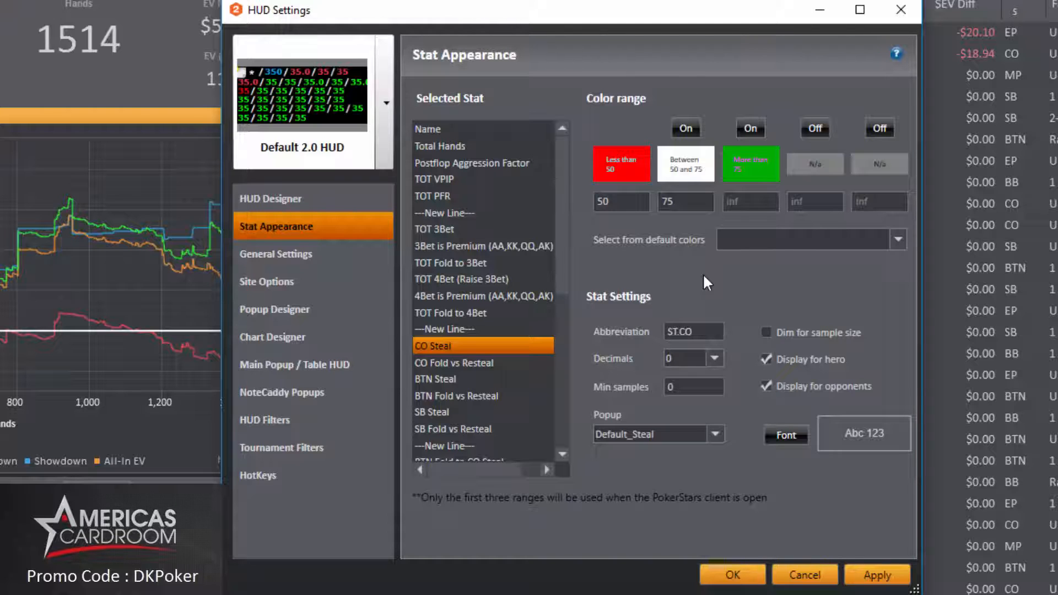
{"action": "double_click", "coordinate": [643, 214]}
{"action": "type", "text": "20"}
Switch to Flopzilla and examine a preflop range of about 20%.
{"action": "key", "text": "alt+Tab"}
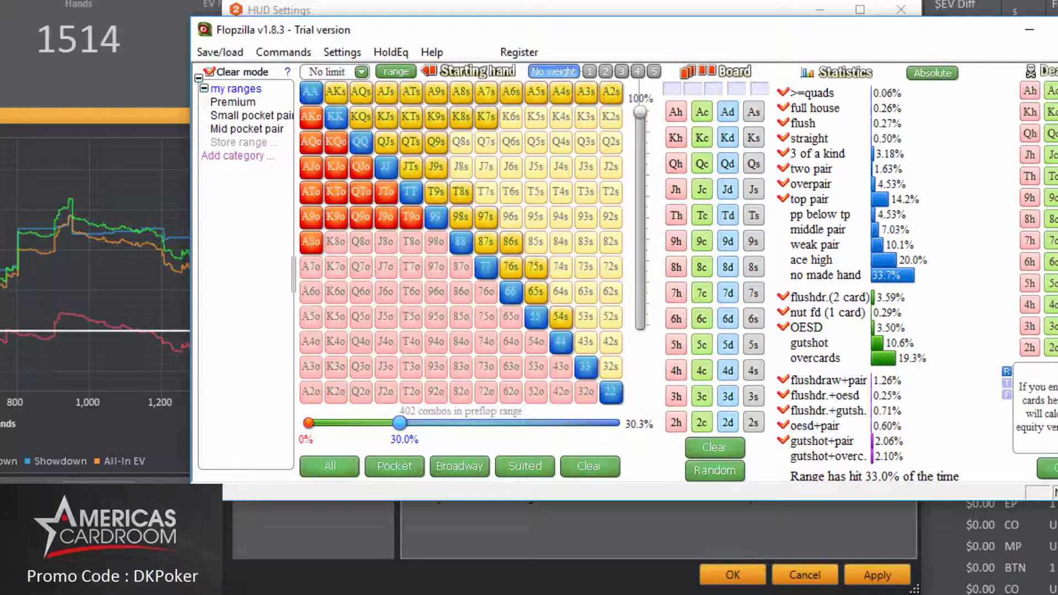
{"action": "left_click_drag", "start_coordinate": [399, 422], "coordinate": [372, 437]}
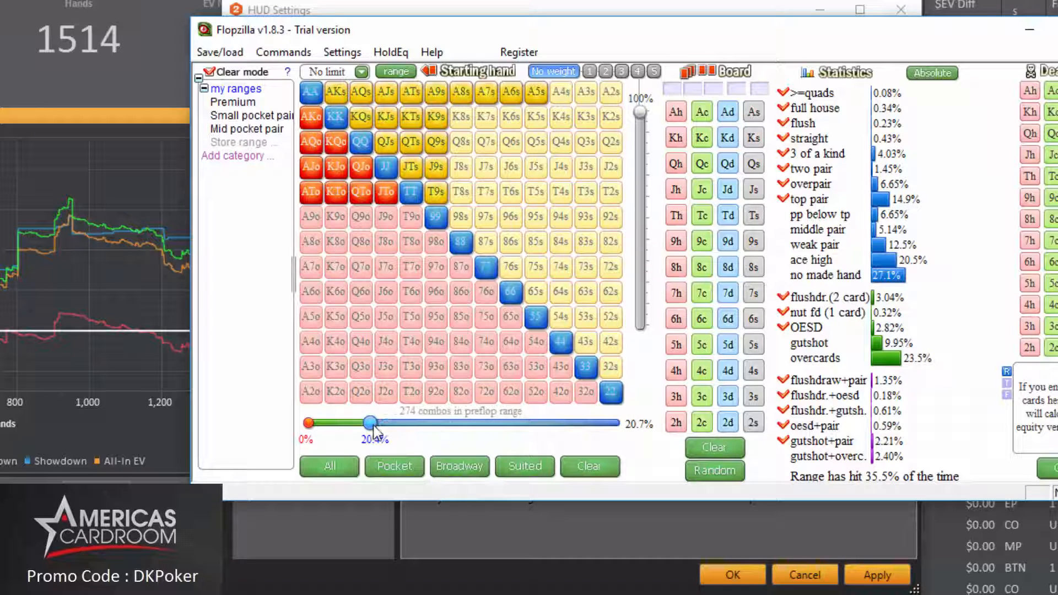
Switch back to HUD Settings and set the upper color threshold of CO Steal to 30.
{"action": "left_click", "coordinate": [679, 12]}
{"action": "double_click", "coordinate": [697, 201]}
{"action": "type", "text": "30"}
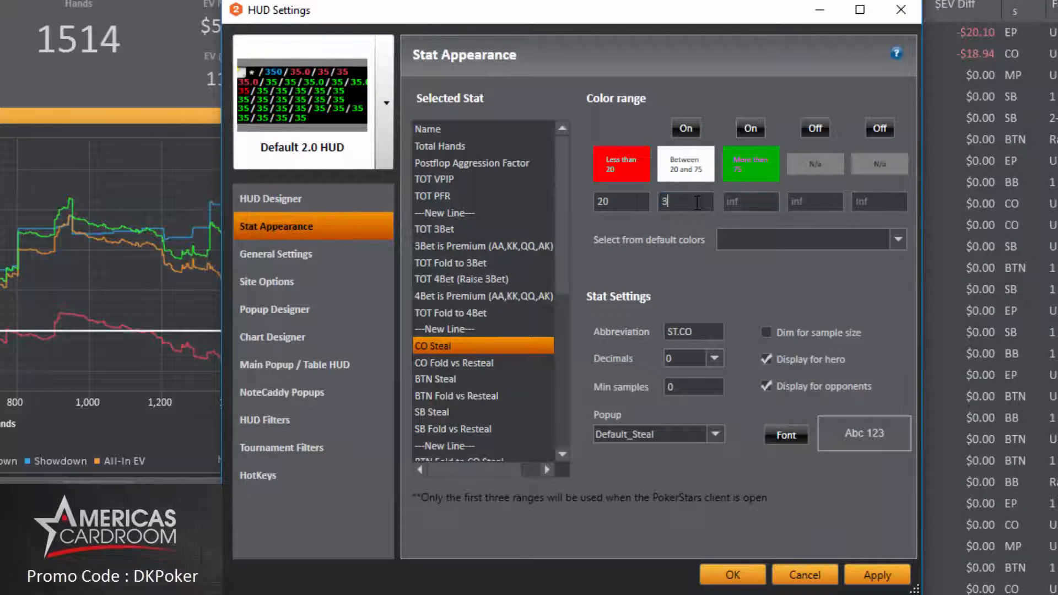
Set the CO Fold vs Resteal thresholds to 40 and 60 and apply the green, yellow and red default color set.
{"action": "left_click", "coordinate": [625, 202]}
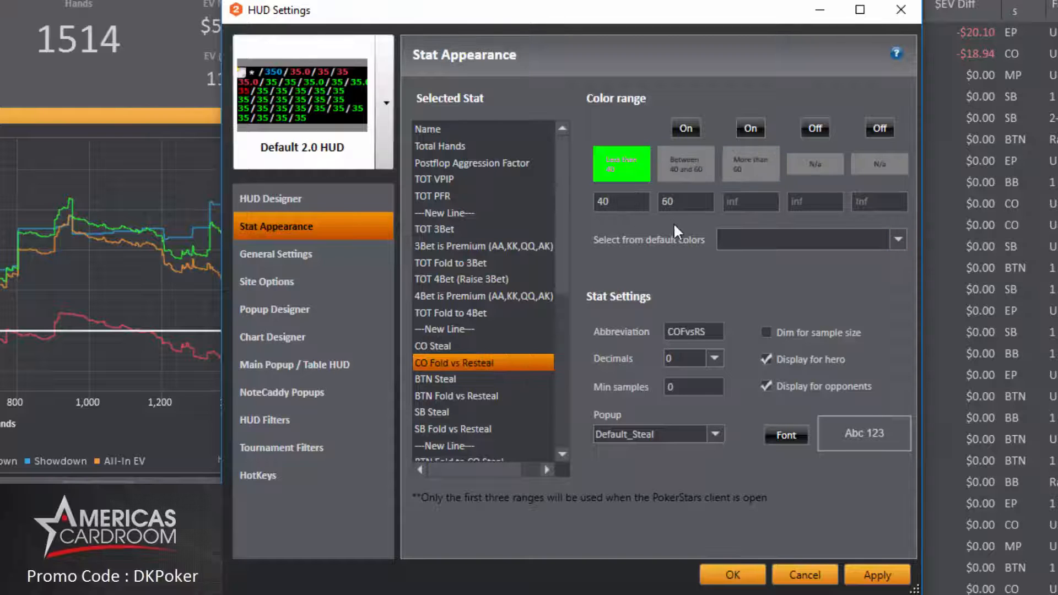
{"action": "left_click", "coordinate": [782, 242]}
{"action": "left_click", "coordinate": [783, 271]}
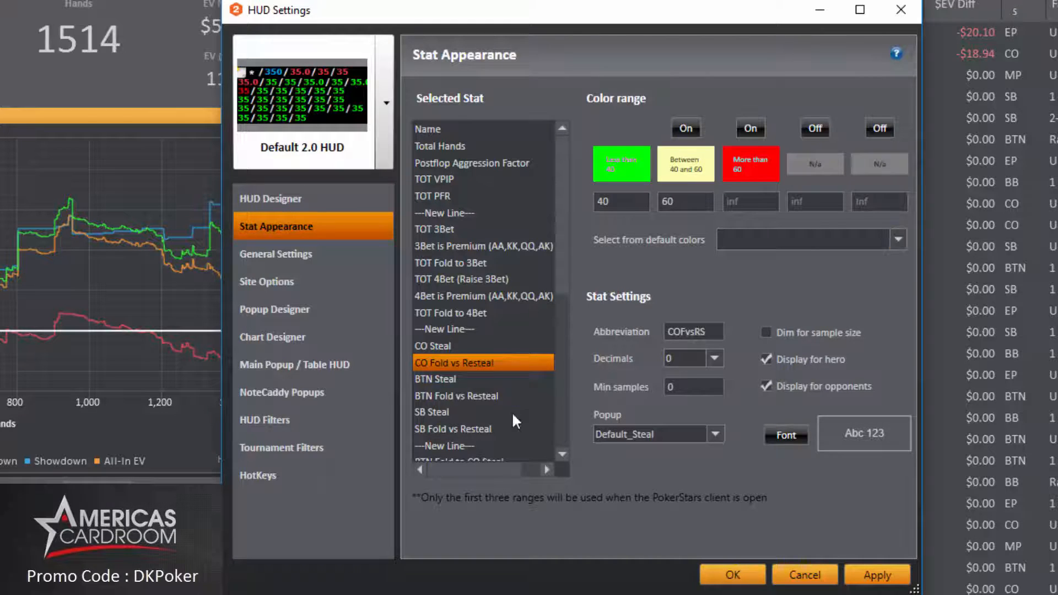
Enable the second and third color ranges for the BTN Steal stat.
{"action": "left_click", "coordinate": [510, 379]}
{"action": "left_click", "coordinate": [680, 134]}
{"action": "left_click", "coordinate": [680, 134]}
{"action": "left_click", "coordinate": [743, 128]}
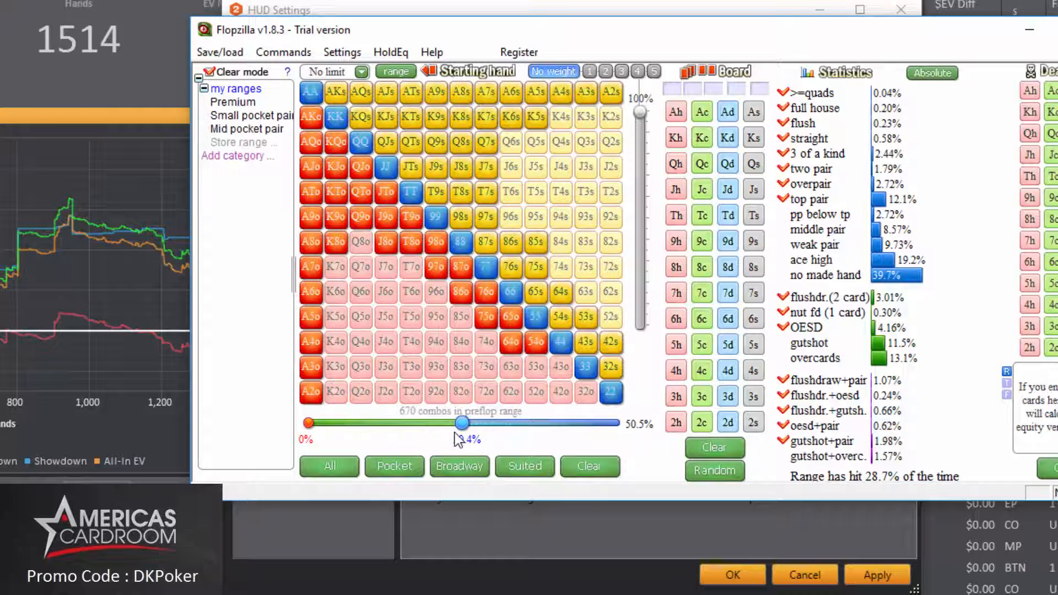
Check a narrower preflop range in Flopzilla and set the BTN Steal color thresholds to 35 and 55 in HUD Settings.
{"action": "left_click_drag", "start_coordinate": [461, 424], "coordinate": [416, 423]}
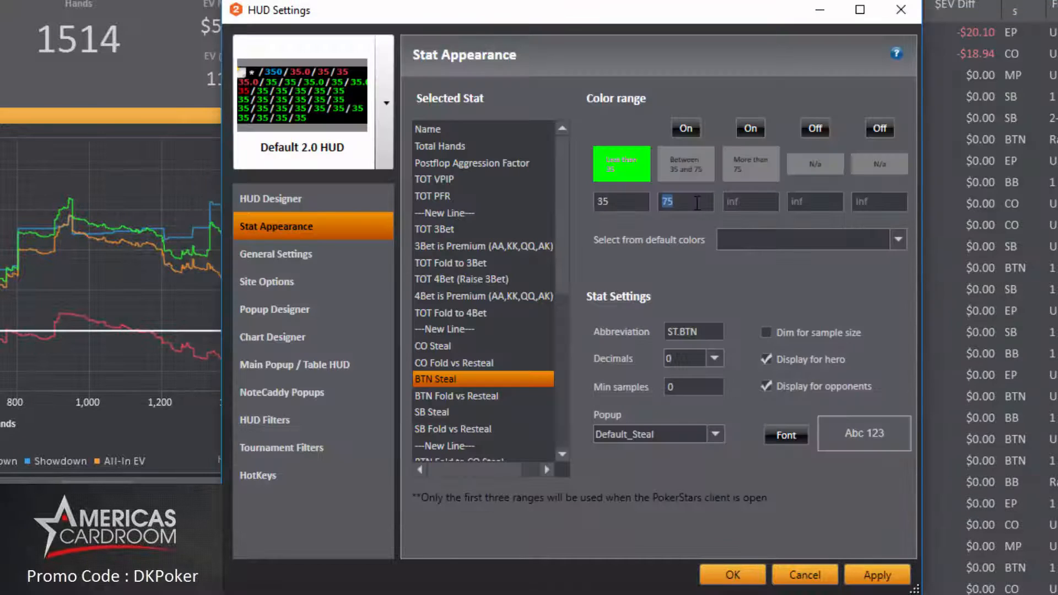
{"action": "type", "text": "55"}
{"action": "left_click", "coordinate": [897, 239]}
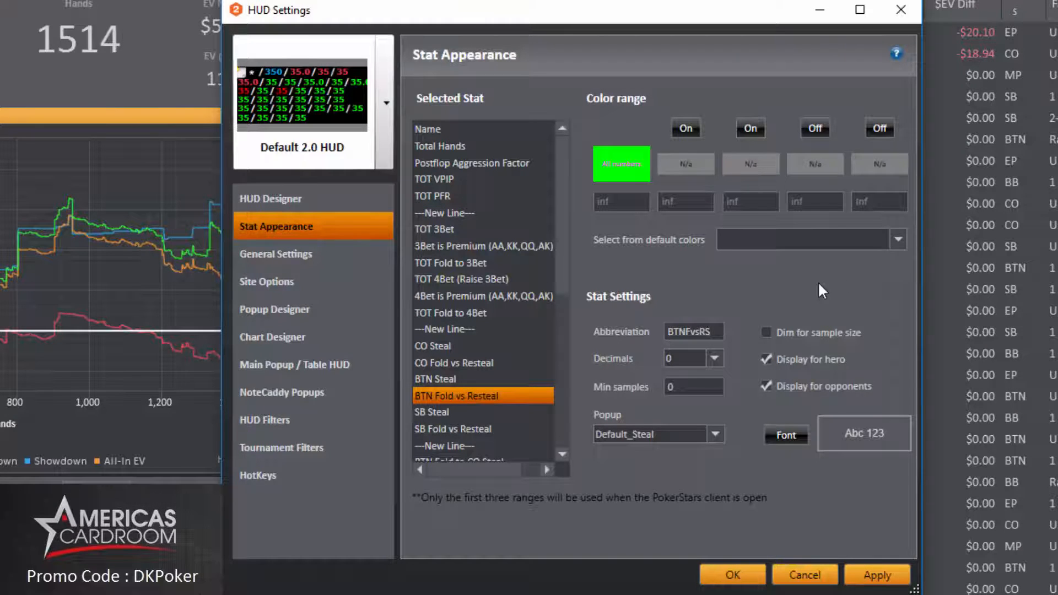
Switch to Flopzilla and examine a preflop range of about 55%.
{"action": "key", "text": "alt+Tab"}
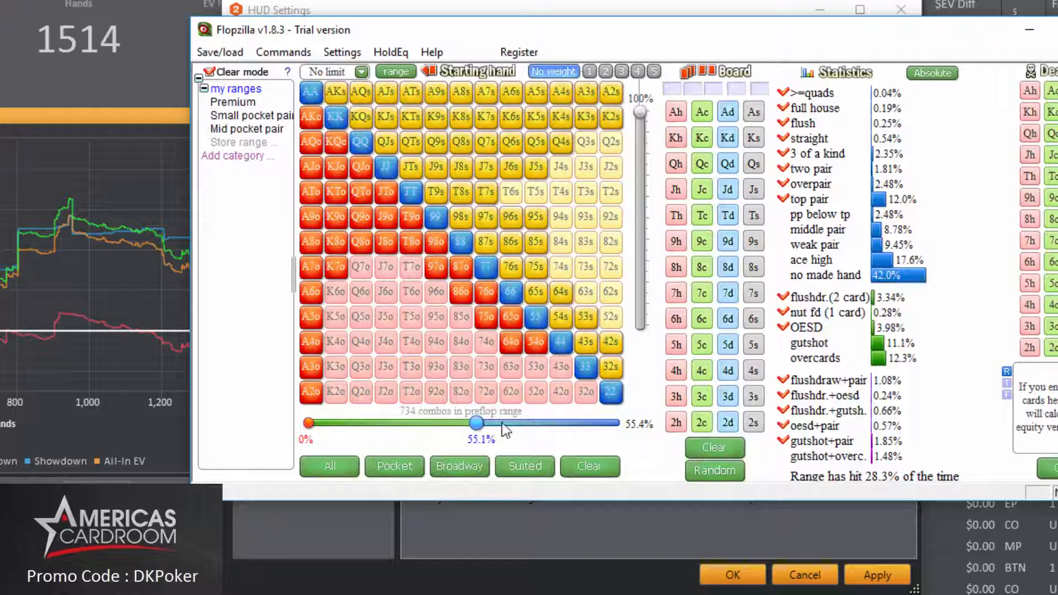
{"action": "mouse_move", "coordinate": [476, 427]}
{"action": "left_mouse_down"}
{"action": "mouse_move", "coordinate": [417, 427]}
{"action": "mouse_move", "coordinate": [479, 442]}
{"action": "left_mouse_up"}
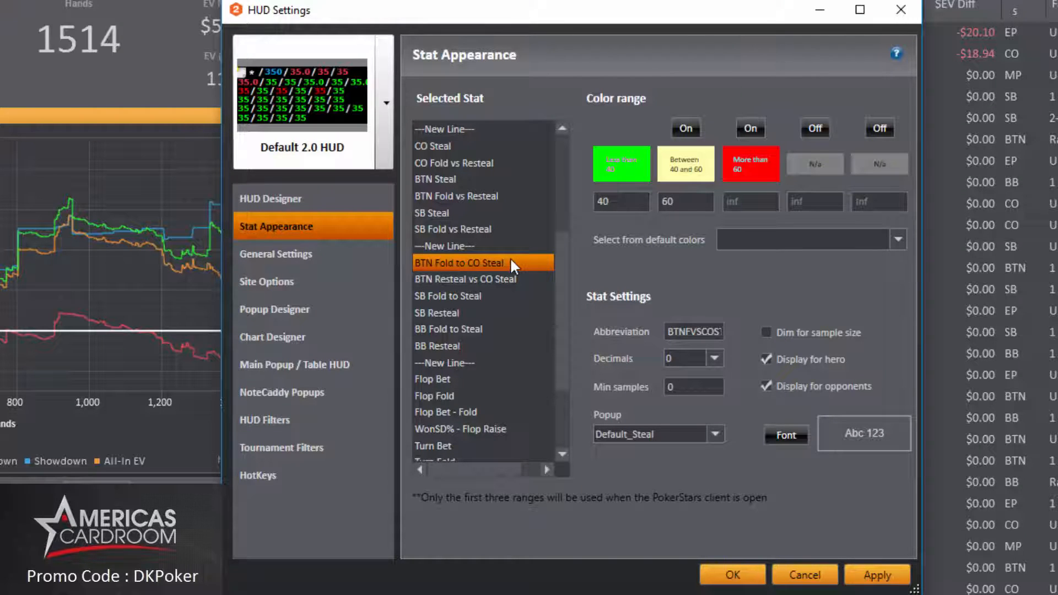
Enter color thresholds for the BTN Resteal vs CO Steal stat, with 6 as the lower one, and close Flopzilla.
{"action": "left_click", "coordinate": [528, 281]}
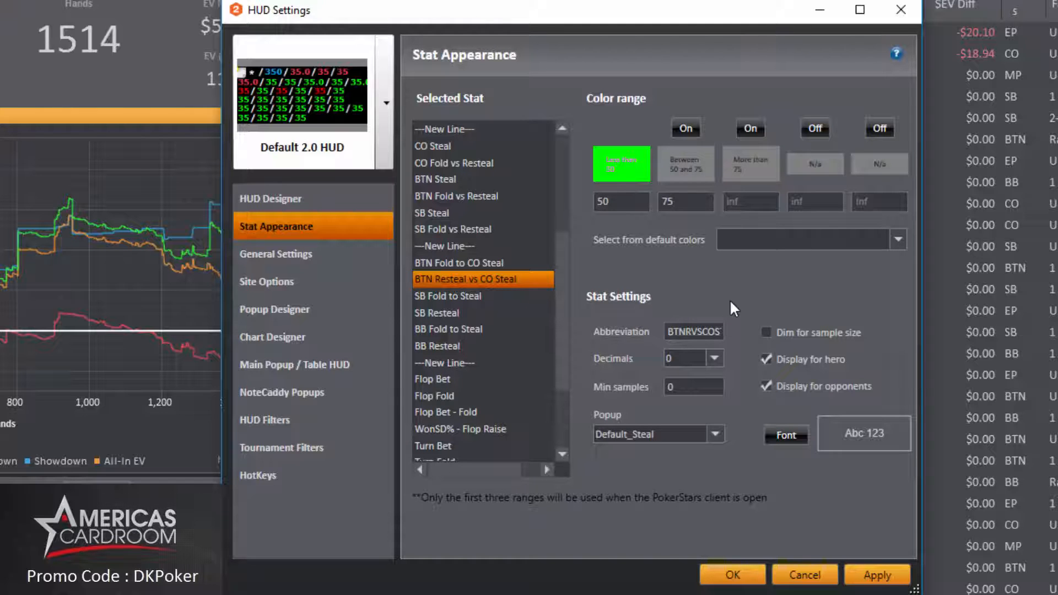
{"action": "double_click", "coordinate": [603, 202]}
{"action": "key", "text": "alt+Tab"}
{"action": "type", "text": "6"}
{"action": "key", "text": "Tab"}
{"action": "type", "text": "1"}
{"action": "left_click", "coordinate": [801, 317]}
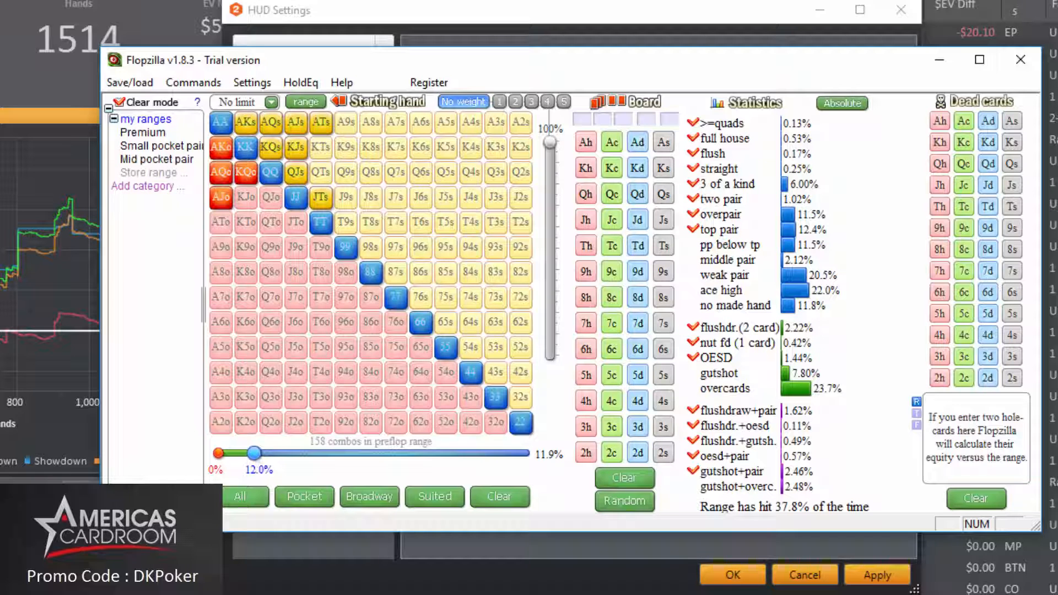
{"action": "left_click", "coordinate": [1021, 60]}
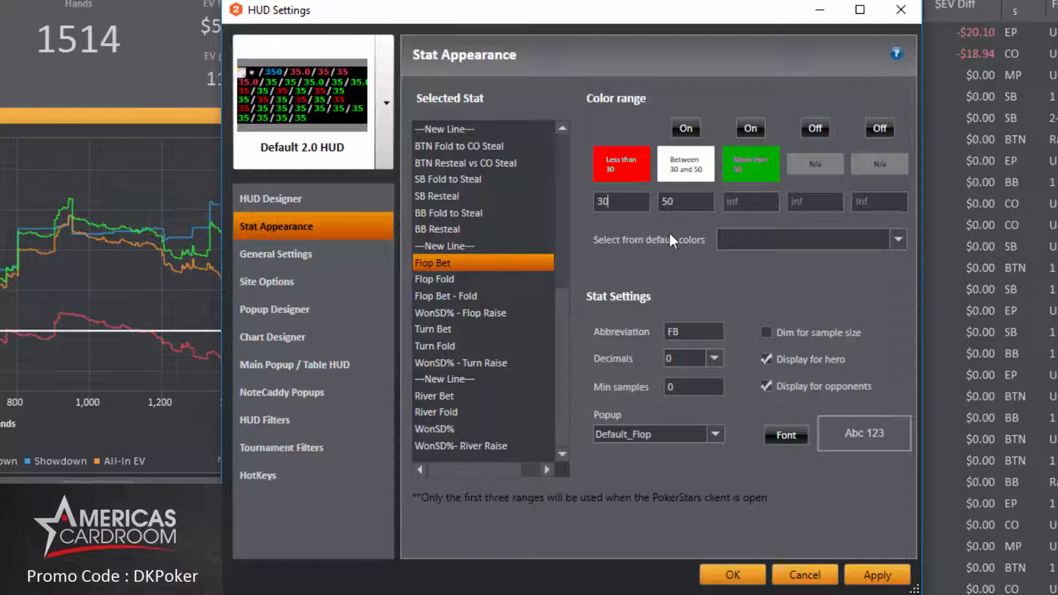
Set the Turn Bet stat's lower color threshold to 30 and open its upper threshold for editing.
{"action": "left_click", "coordinate": [441, 329]}
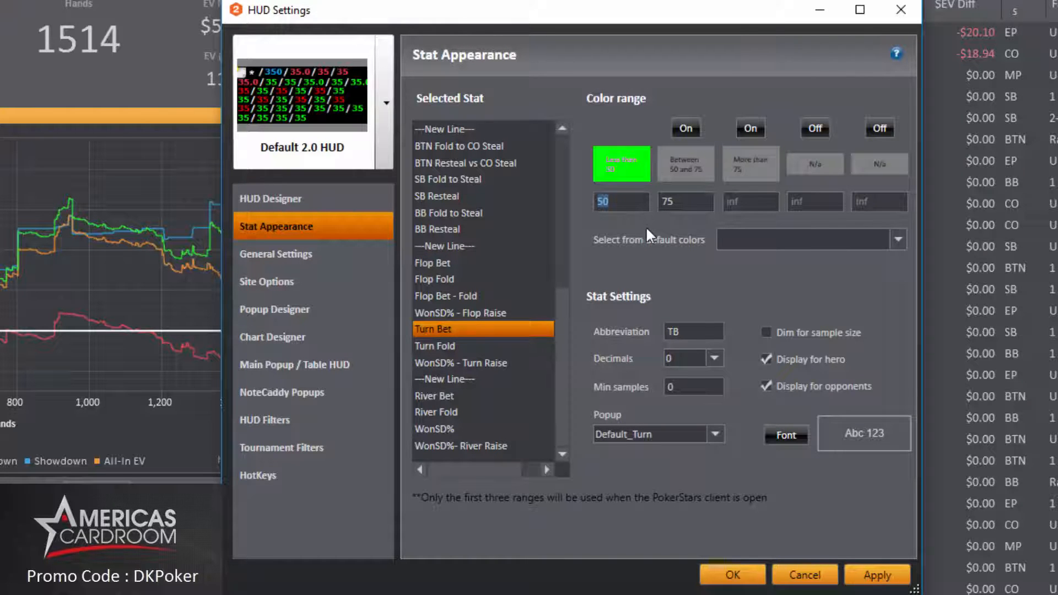
{"action": "type", "text": "360"}
{"action": "double_click", "coordinate": [639, 205]}
{"action": "type", "text": "30"}
{"action": "left_click", "coordinate": [436, 262]}
{"action": "left_click", "coordinate": [495, 330]}
{"action": "double_click", "coordinate": [698, 207]}
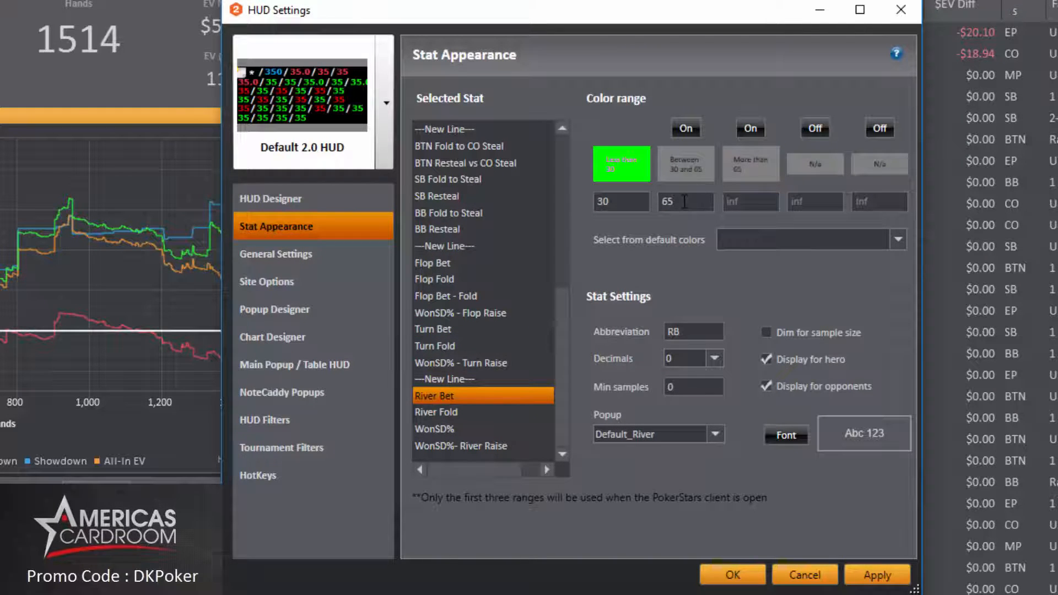
Set the upper color threshold of the River Bet stat to 50.
{"action": "double_click", "coordinate": [685, 202]}
{"action": "type", "text": "50"}
Set the WonSD% color thresholds to 40 and 60, using the WonSD% - Flop Raise ranges for comparison.
{"action": "left_click", "coordinate": [441, 429]}
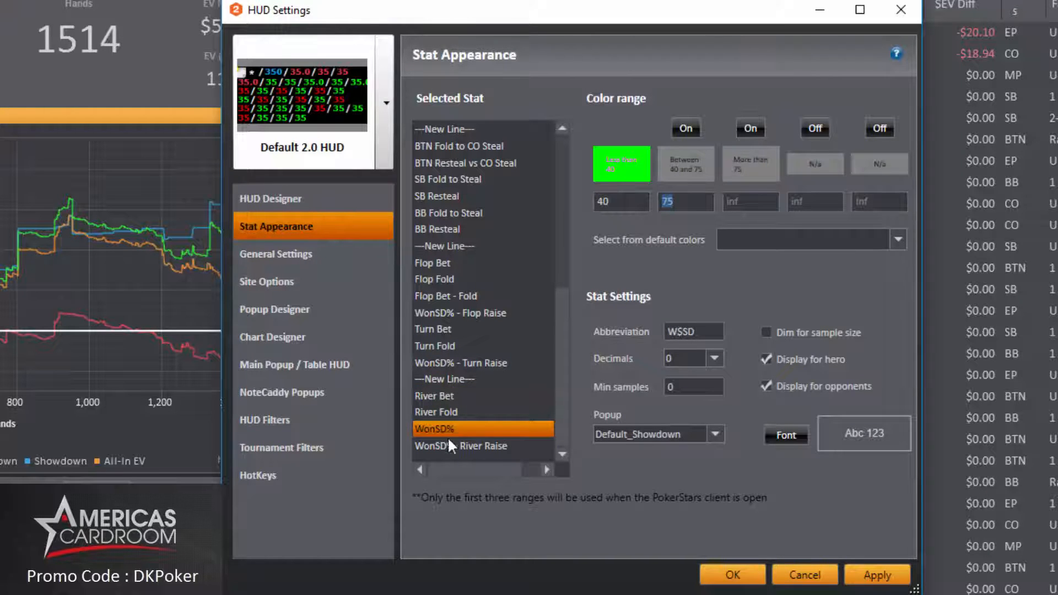
{"action": "left_click", "coordinate": [499, 313]}
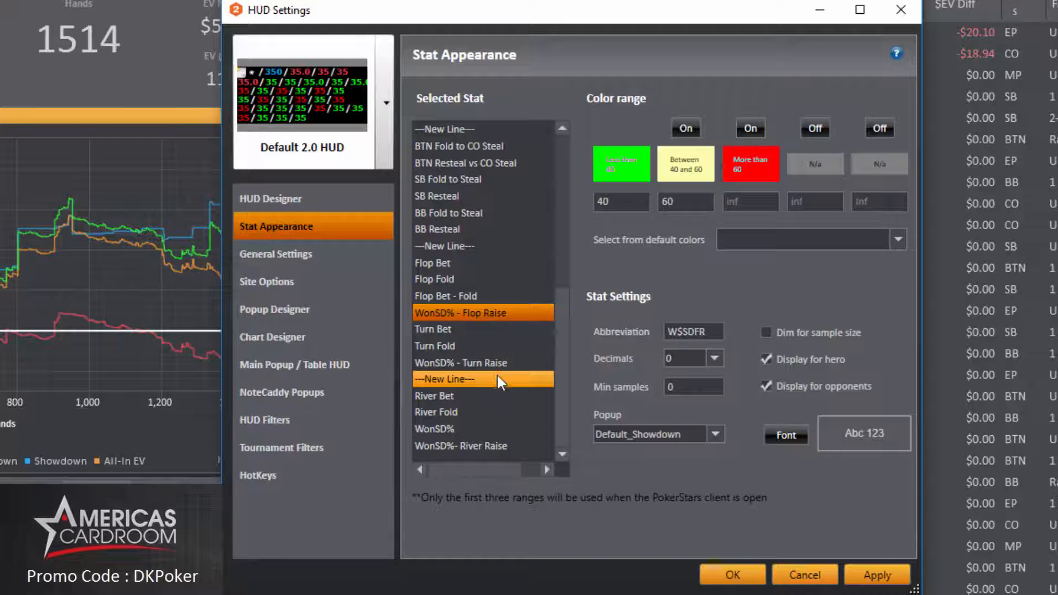
{"action": "left_click", "coordinate": [492, 429]}
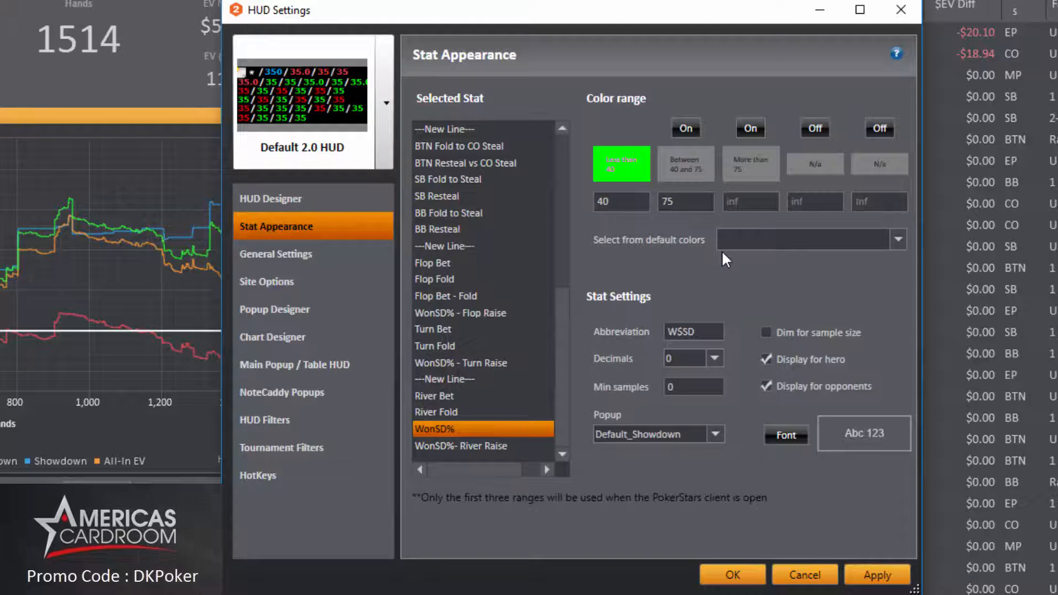
{"action": "type", "text": "60"}
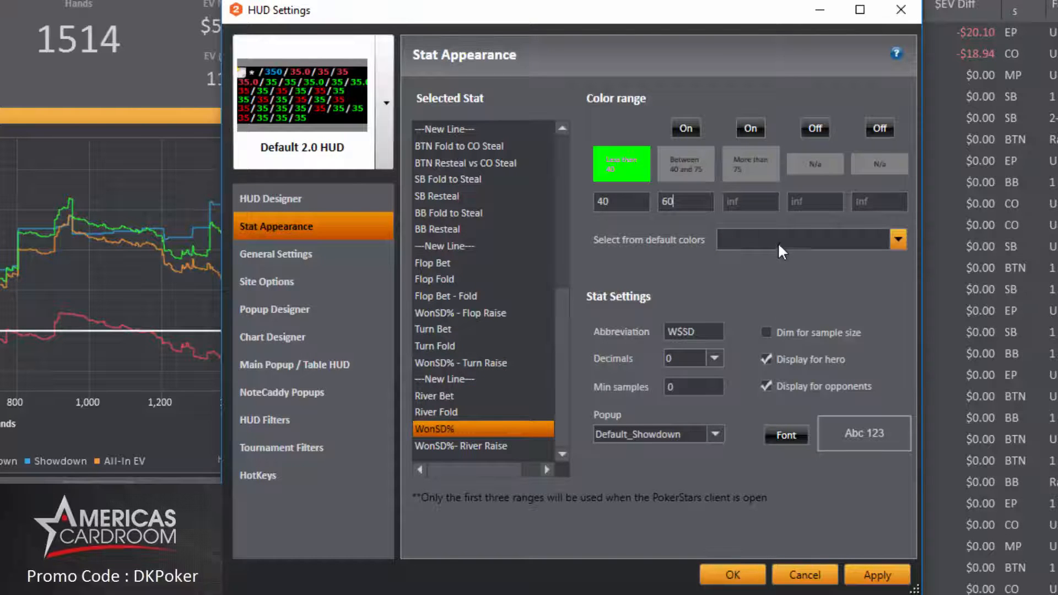